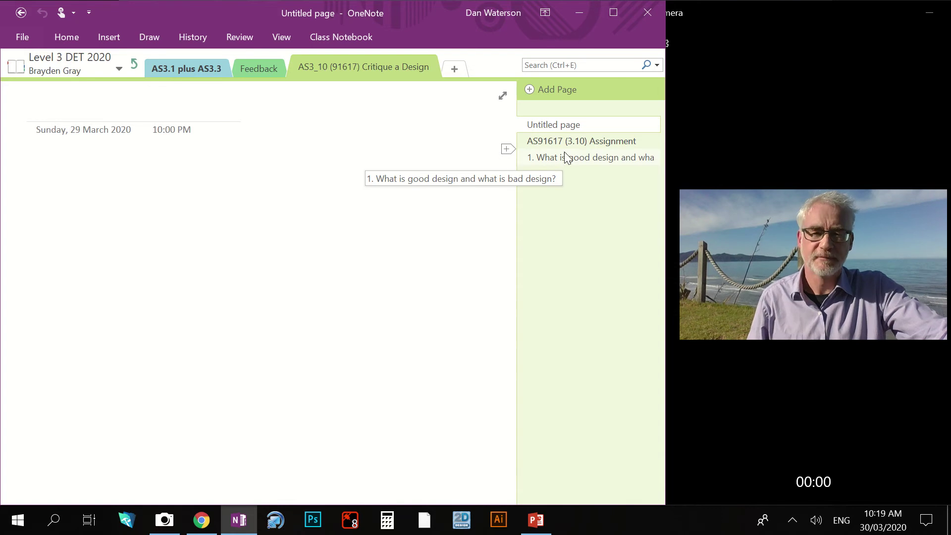
Step: Open the AS91617 (3.10) Assignment page to review its assessment guide
click(564, 139)
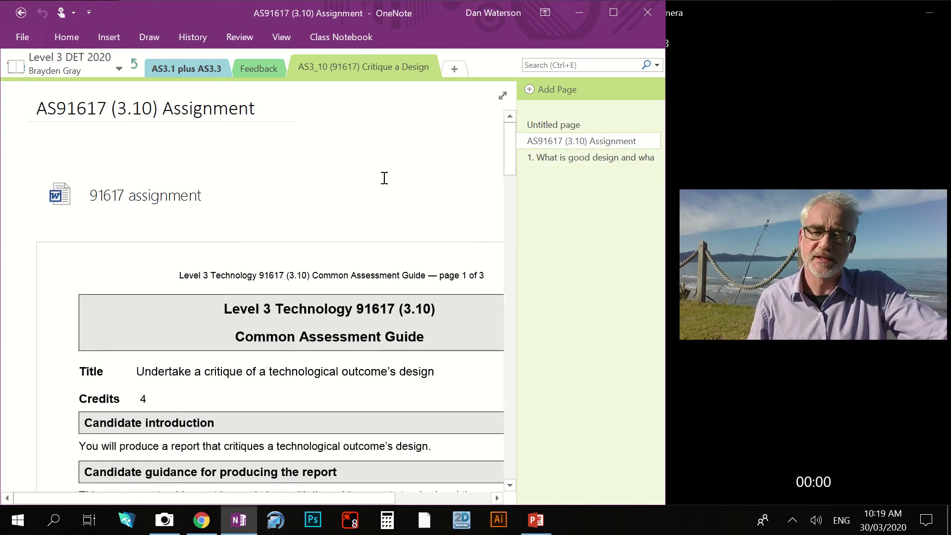
scroll(385, 179, down, 3)
scroll(384, 178, down, 2)
scroll(384, 178, down, 3)
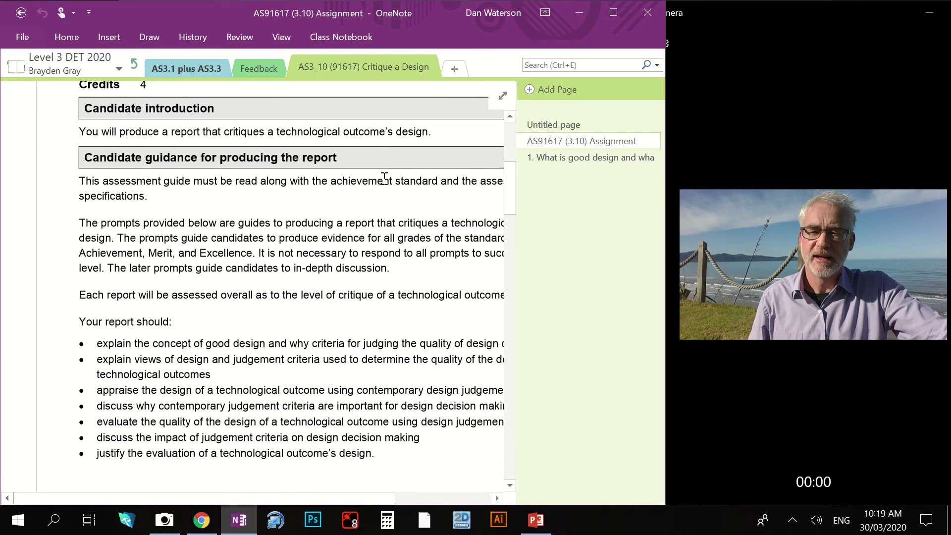
scroll(384, 178, down, 2)
scroll(384, 178, down, 3)
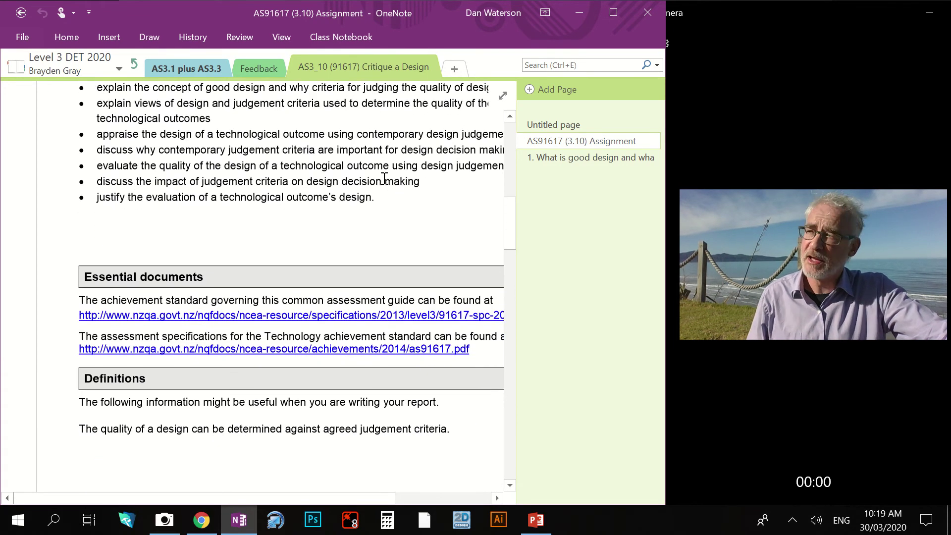
scroll(385, 178, down, 3)
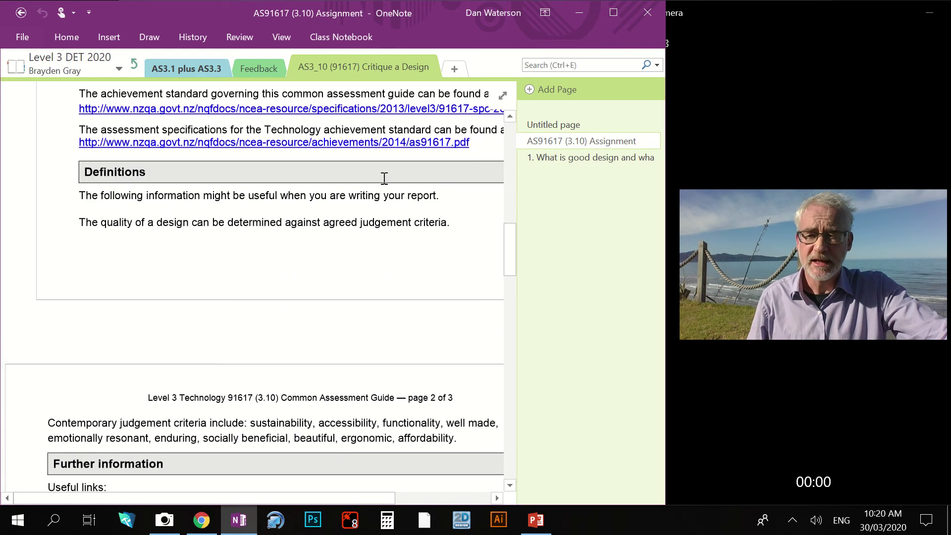
scroll(384, 179, down, 2)
scroll(382, 179, down, 1)
scroll(382, 179, down, 2)
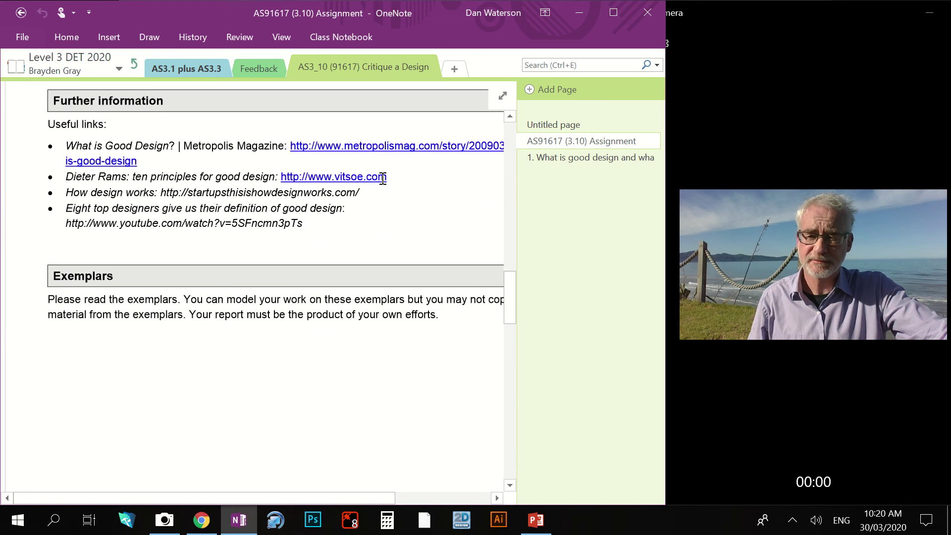
scroll(383, 178, down, 1)
scroll(383, 178, down, 2)
scroll(382, 178, down, 1)
scroll(383, 178, down, 1)
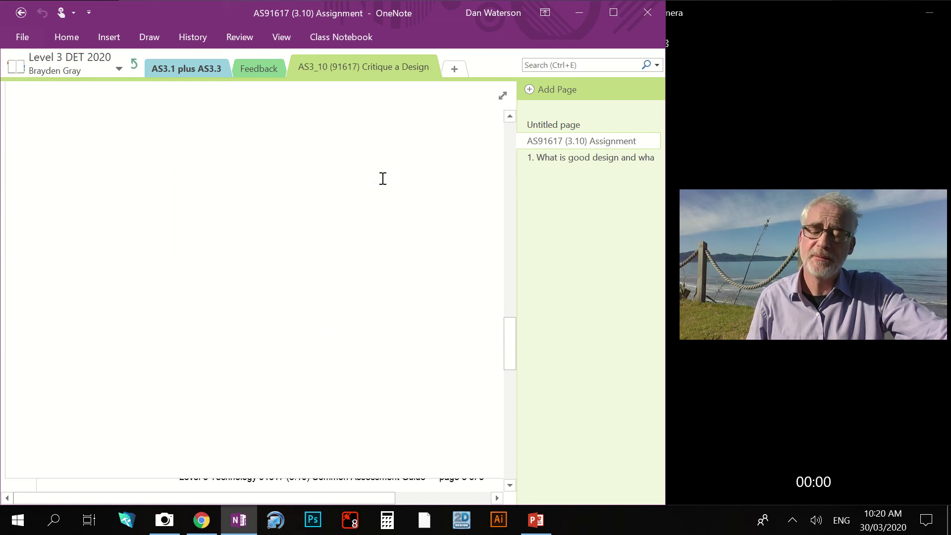
scroll(382, 178, down, 2)
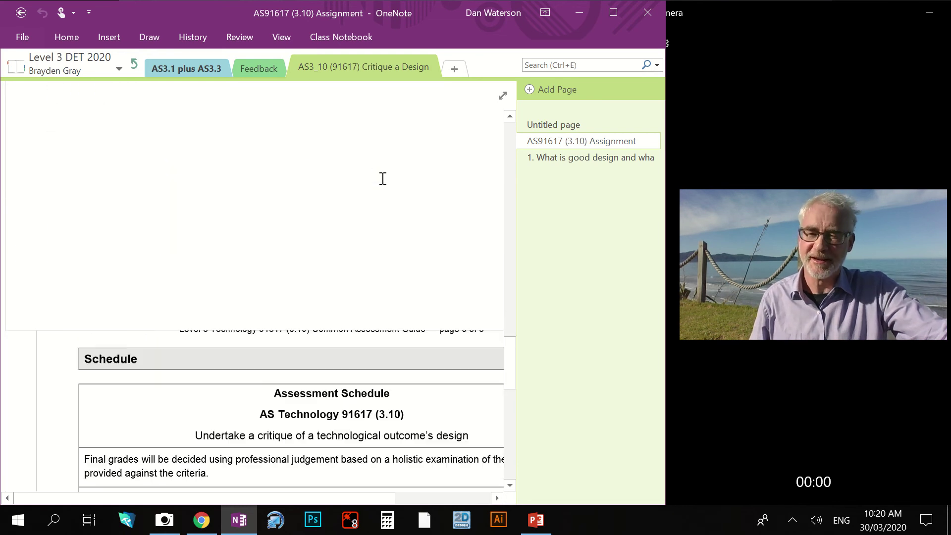
scroll(383, 178, down, 2)
scroll(383, 178, down, 2)
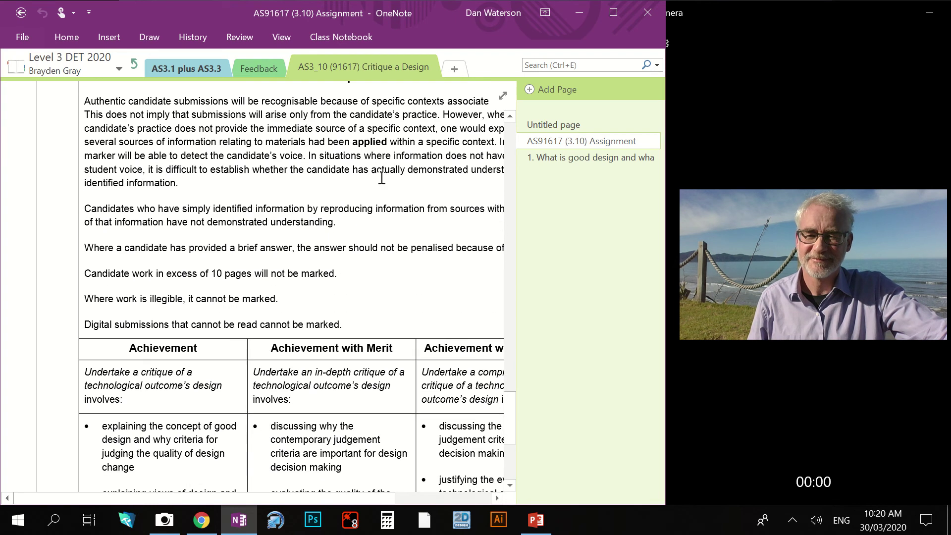
scroll(383, 178, down, 1)
scroll(383, 178, down, 1)
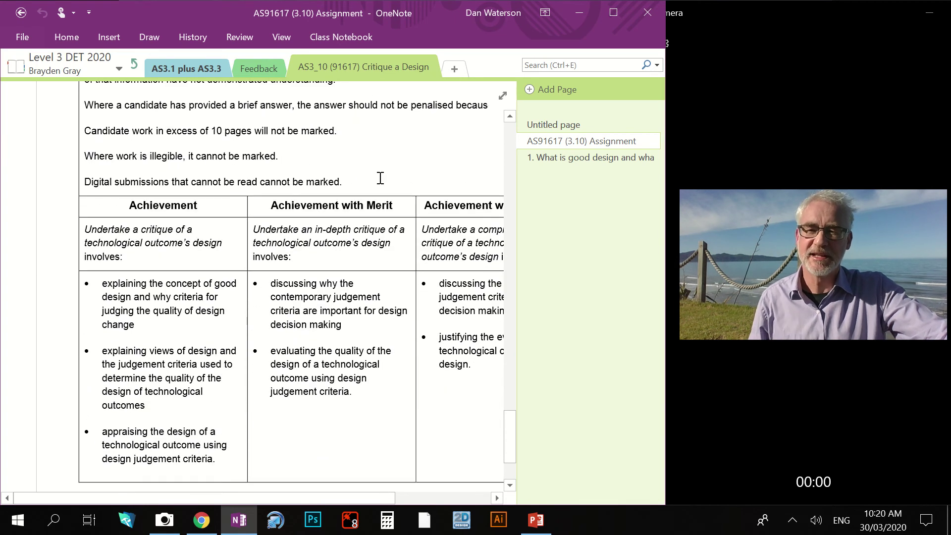
scroll(380, 178, up, 3)
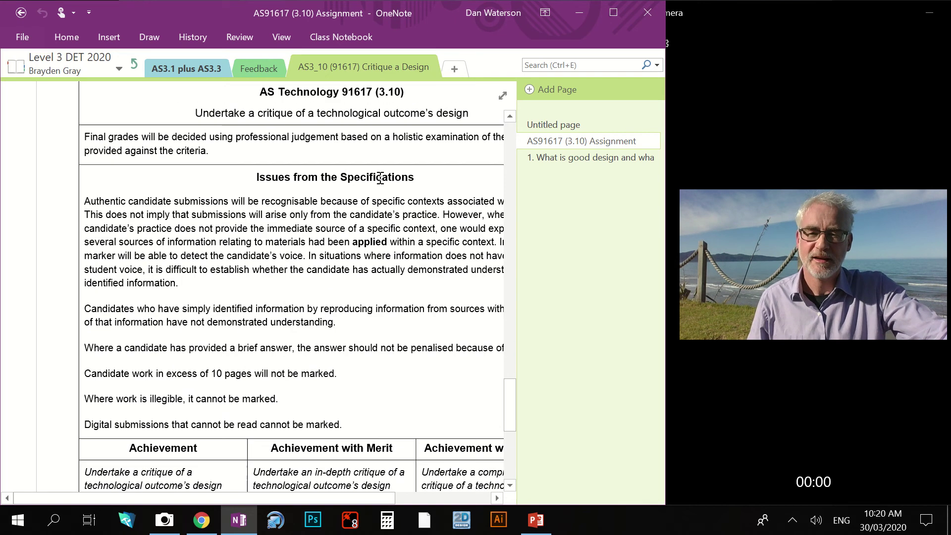
scroll(380, 178, up, 3)
scroll(380, 178, up, 3)
scroll(380, 179, up, 3)
scroll(380, 178, up, 3)
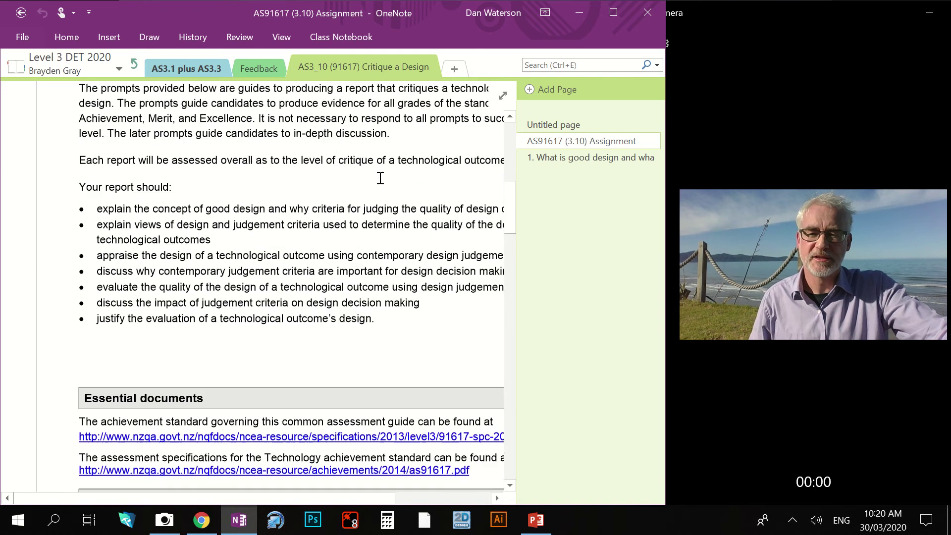
scroll(380, 178, up, 3)
scroll(380, 178, up, 2)
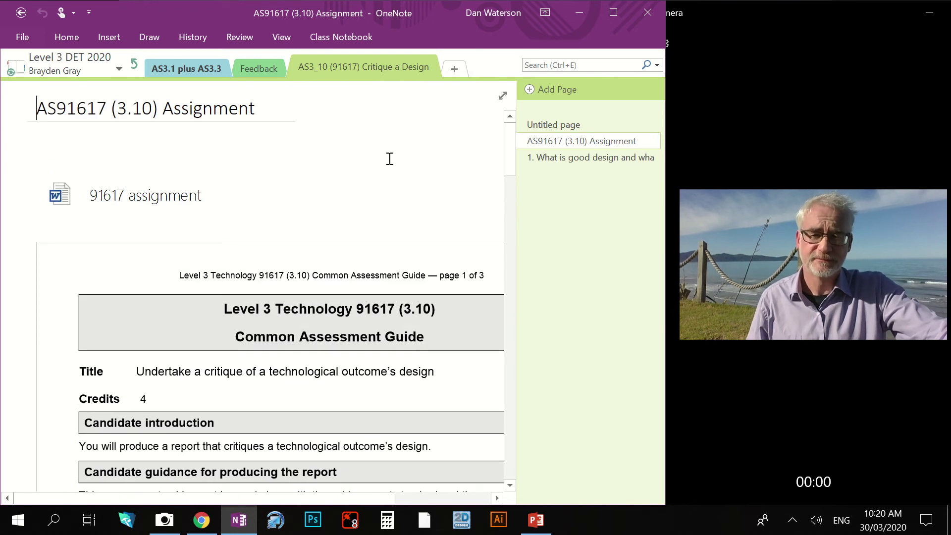
Step: Open the 'What is good design and what is bad design?' page and click its empty canvas
click(591, 157)
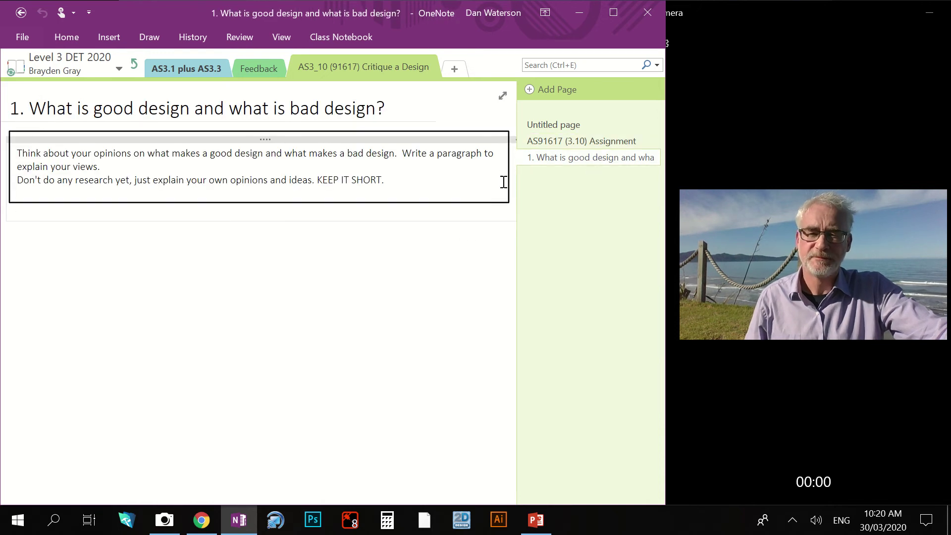
click(443, 261)
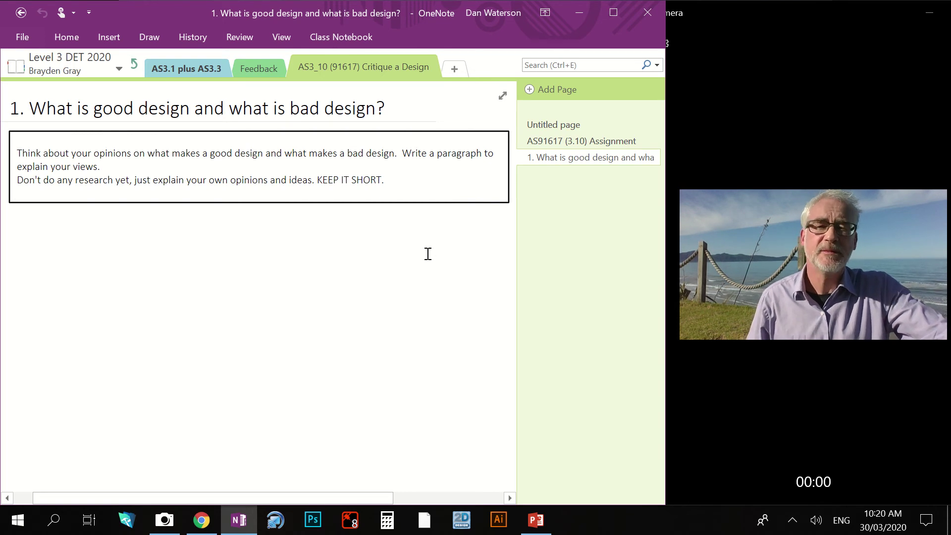
click(429, 257)
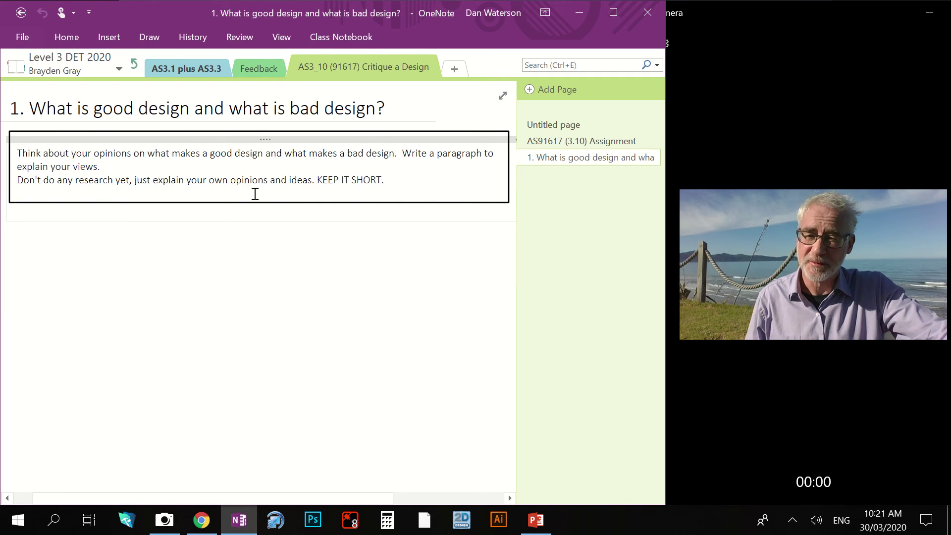
drag(383, 180, 316, 175)
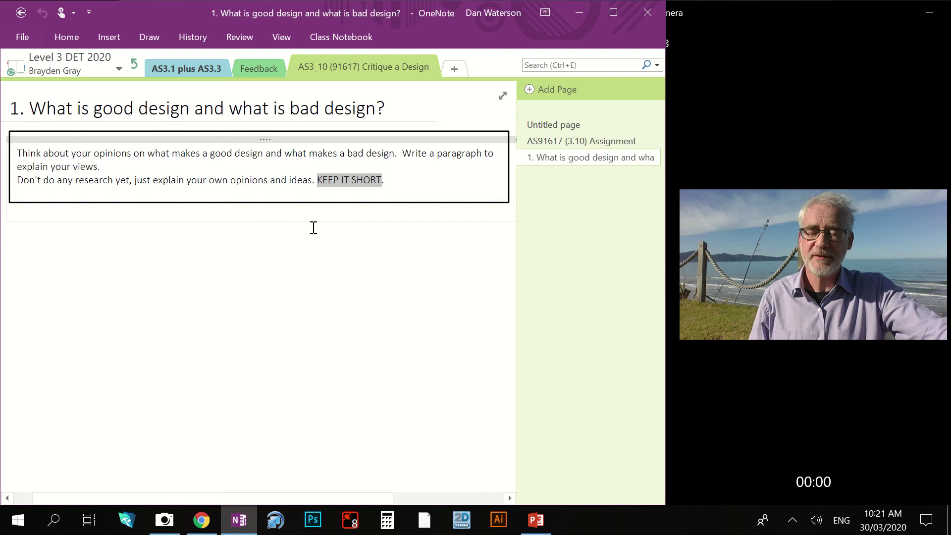
click(330, 233)
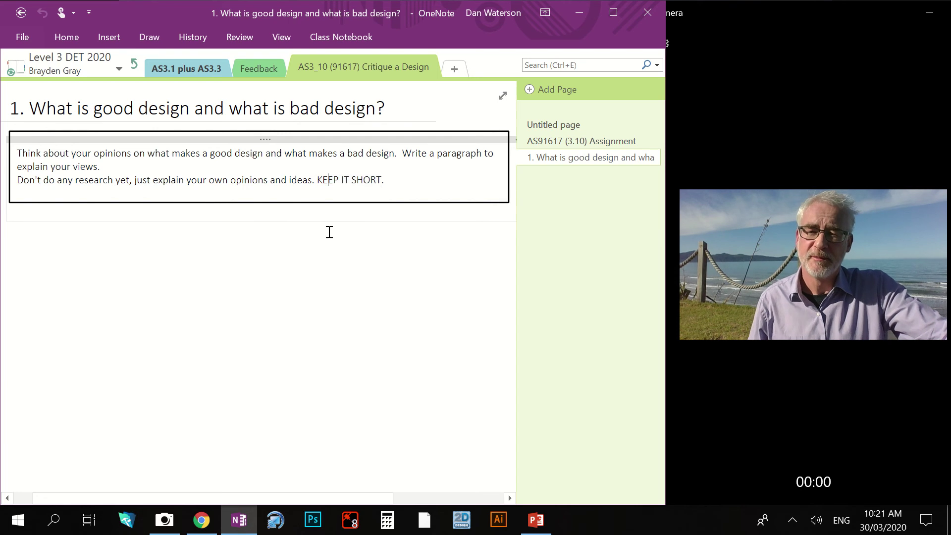